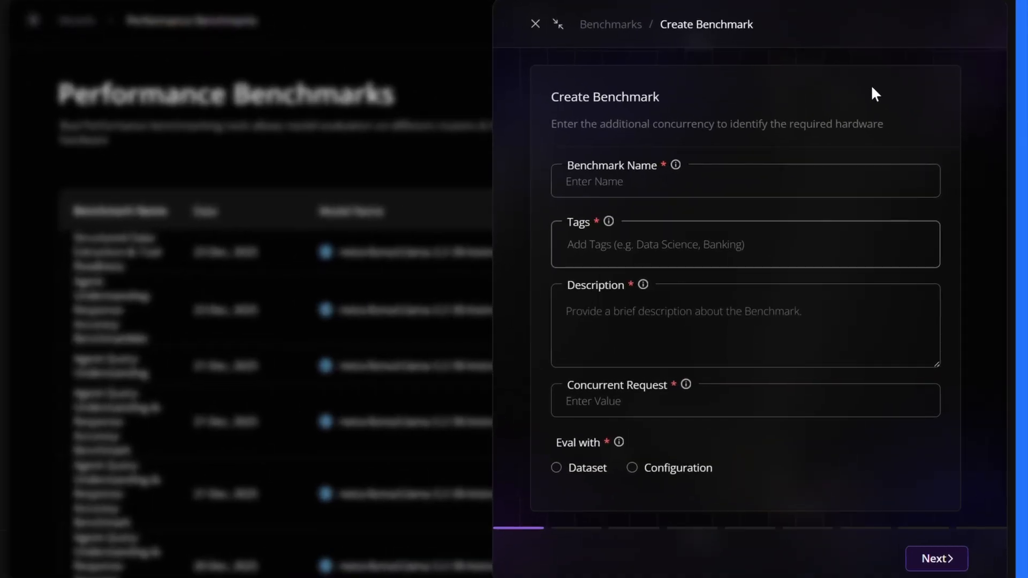
- Name the new benchmark Demo-benchmark and tag it with cpu
click(711, 184)
text(Demo-benchmark)
click(707, 265)
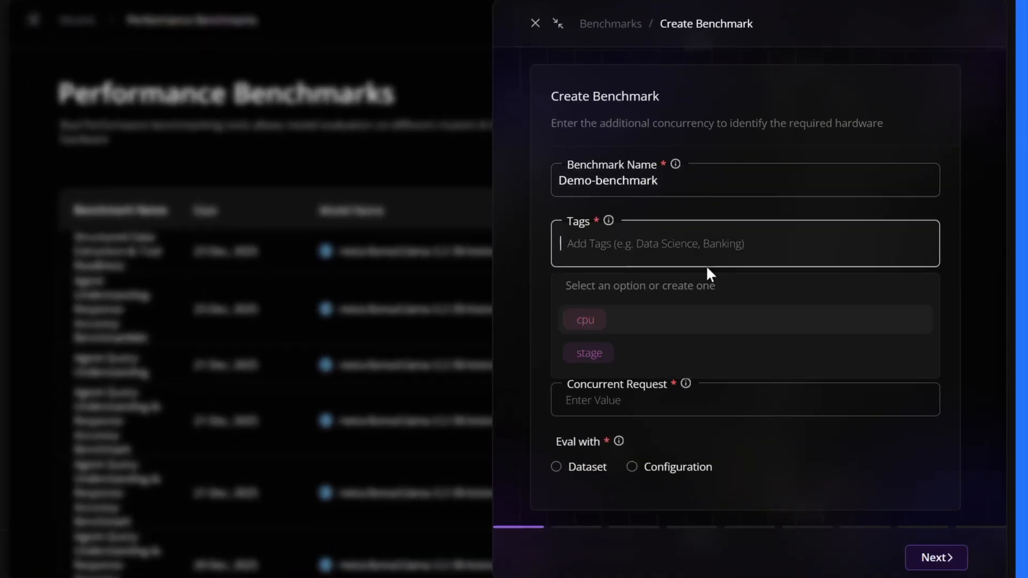
click(695, 329)
click(554, 376)
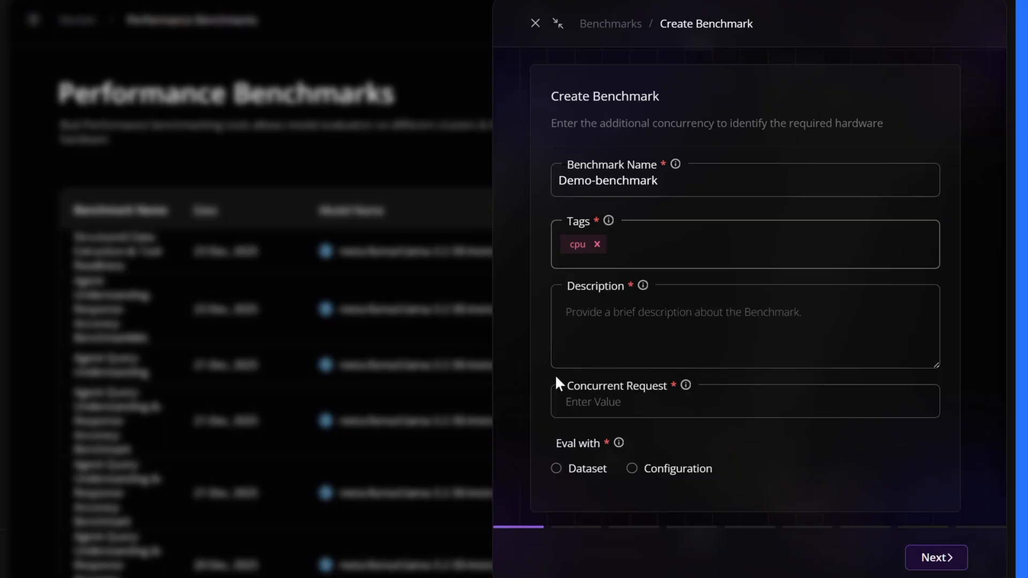
- Enter the description "This is a demo benchmark" and set the concurrent requests to 5
click(623, 342)
text(This is a)
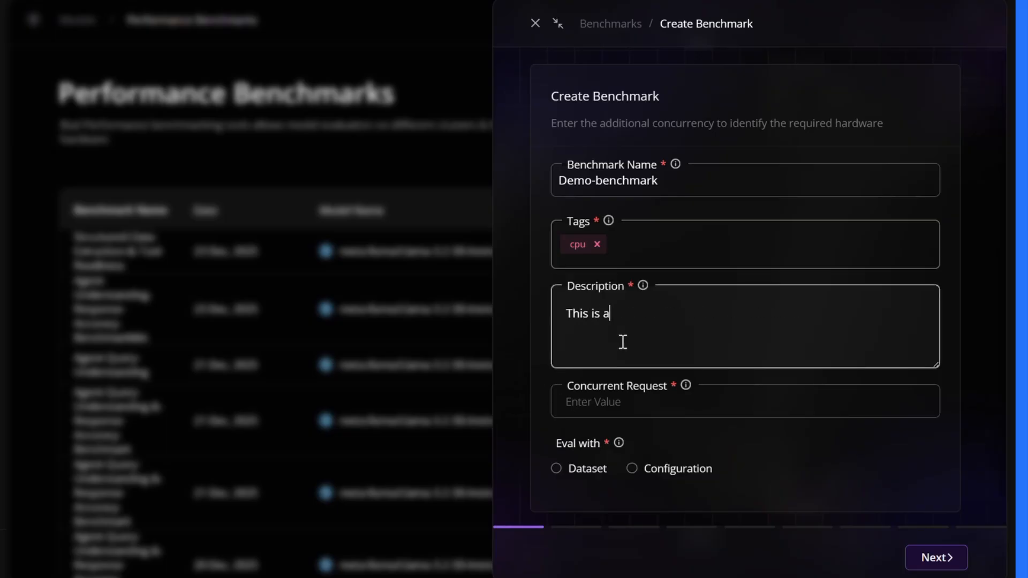
text( demo benchmark)
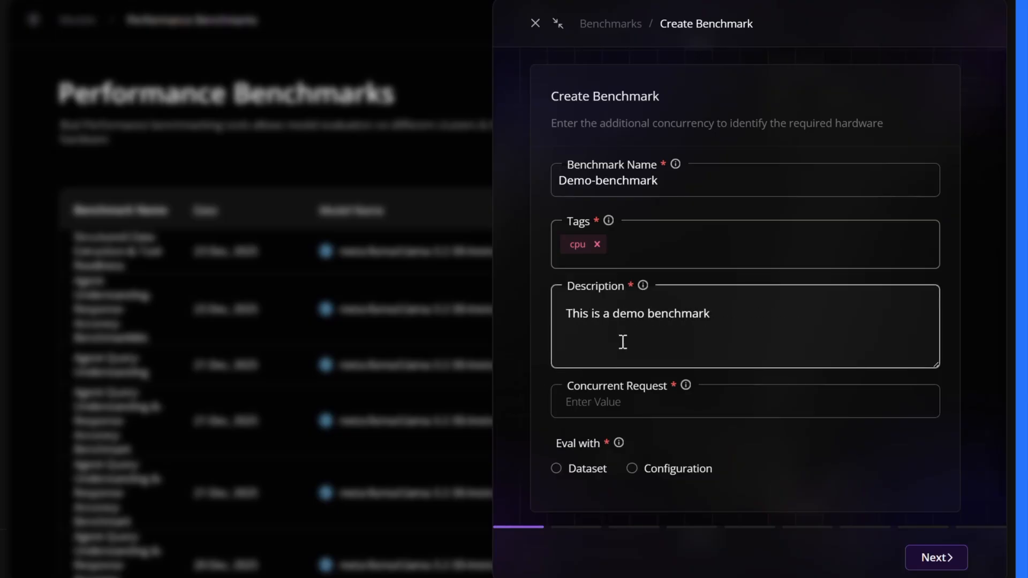
click(596, 401)
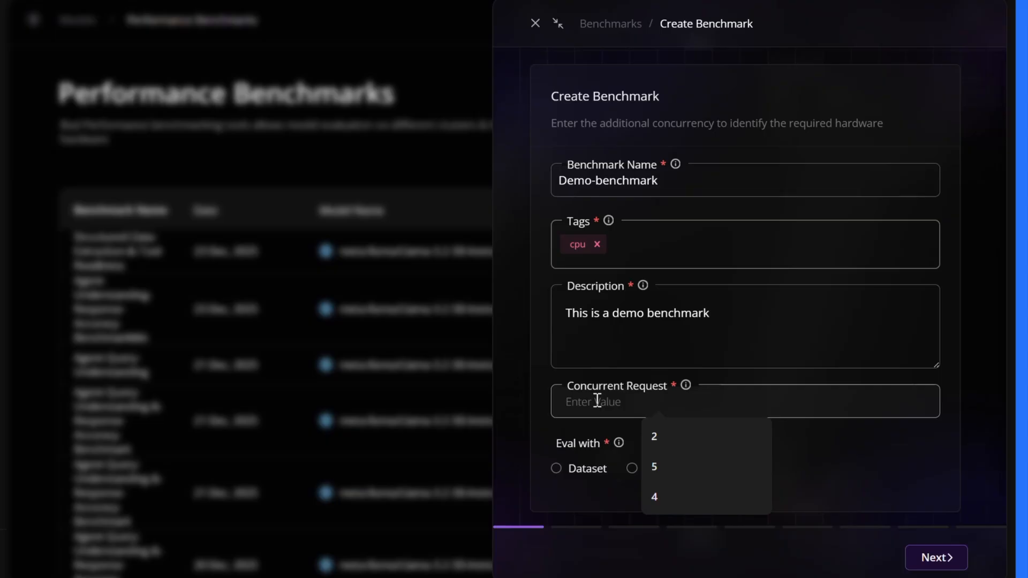
text(5)
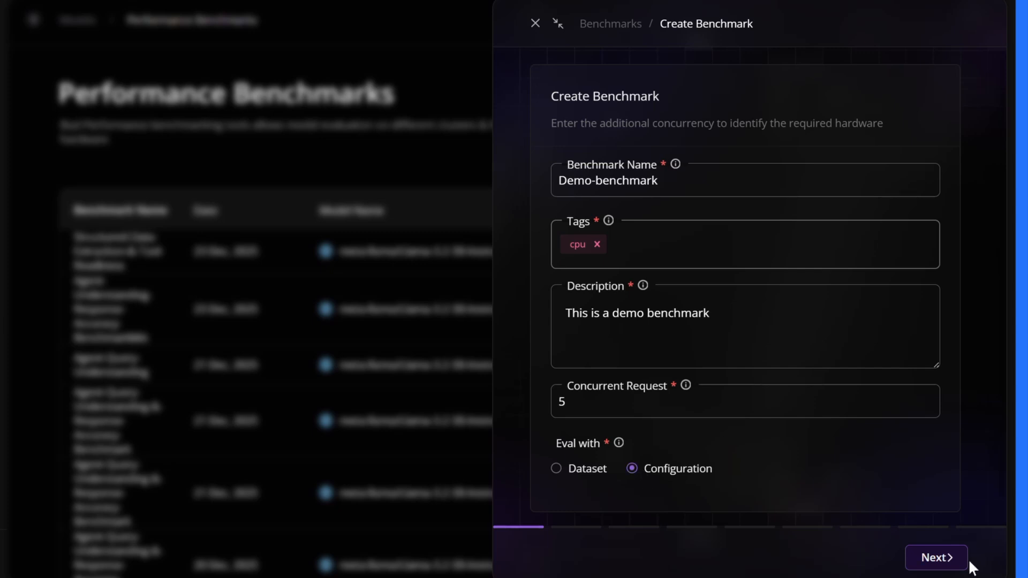
- Change the benchmark's evaluation method from Configuration to Dataset and proceed to the dataset selection
click(952, 558)
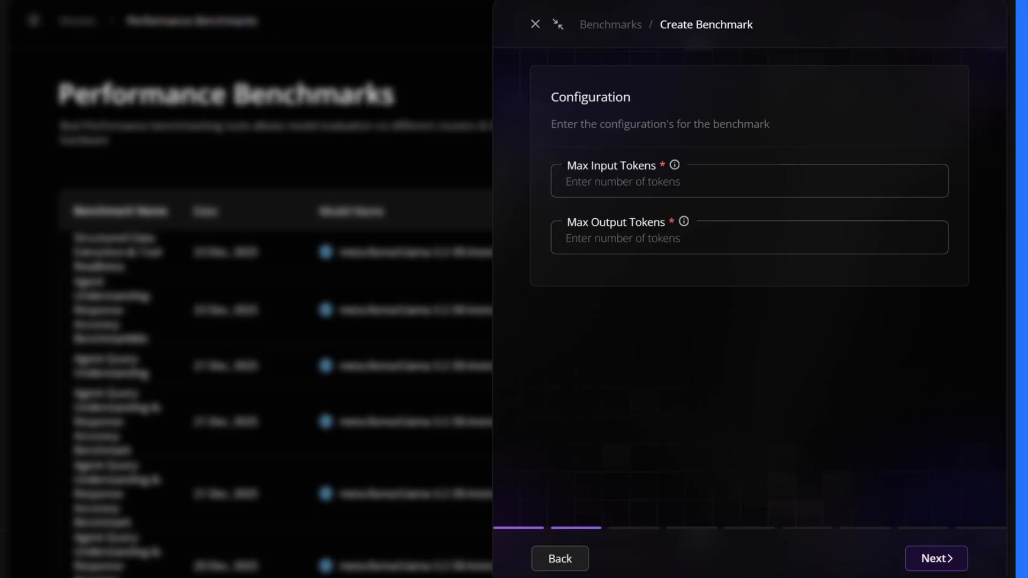
click(565, 561)
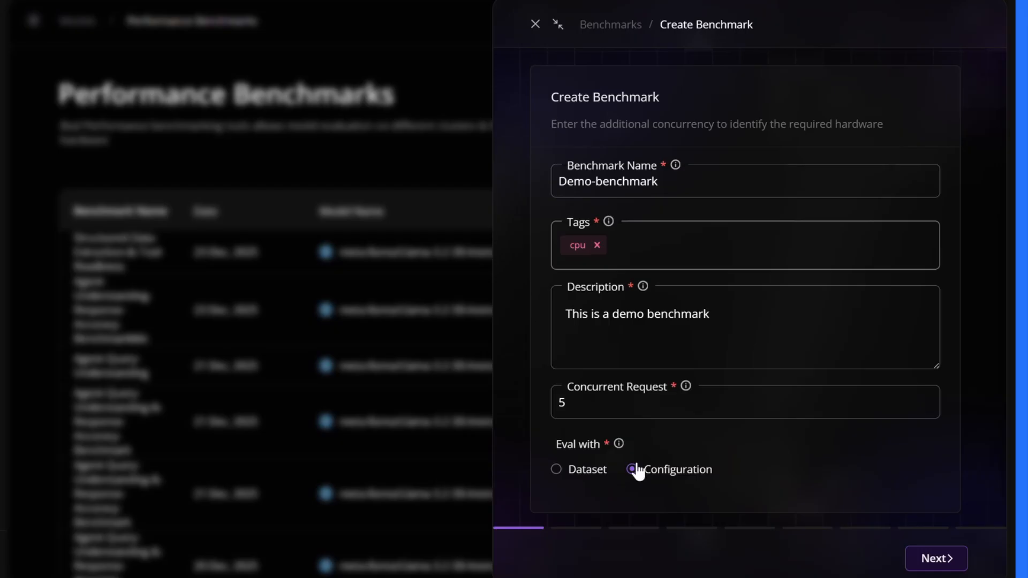
click(555, 471)
click(940, 557)
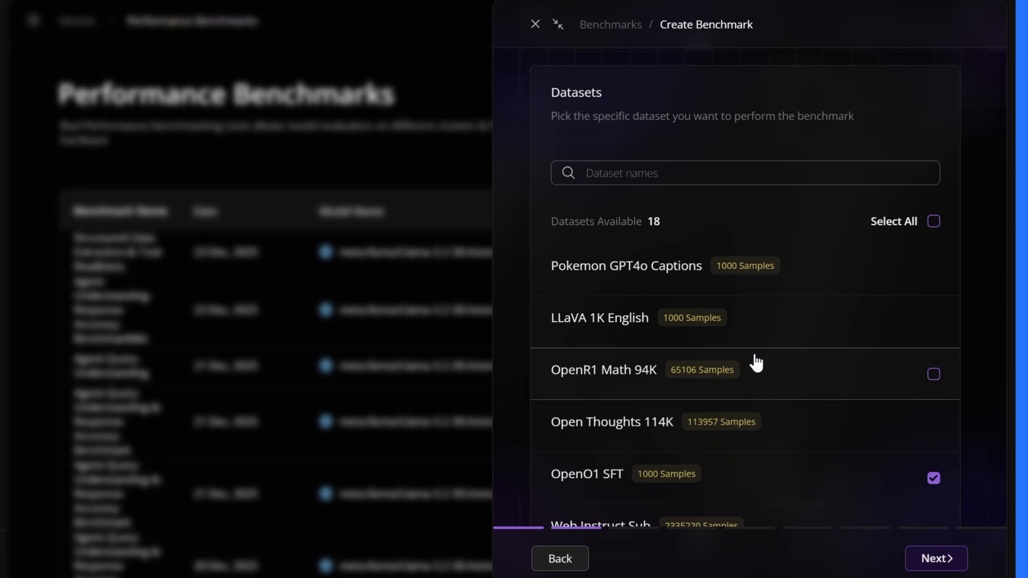
- Include the OpenR1 Math 94K dataset alongside OpenO1 SFT and proceed to the cluster selection
scroll(771, 374, down, 1)
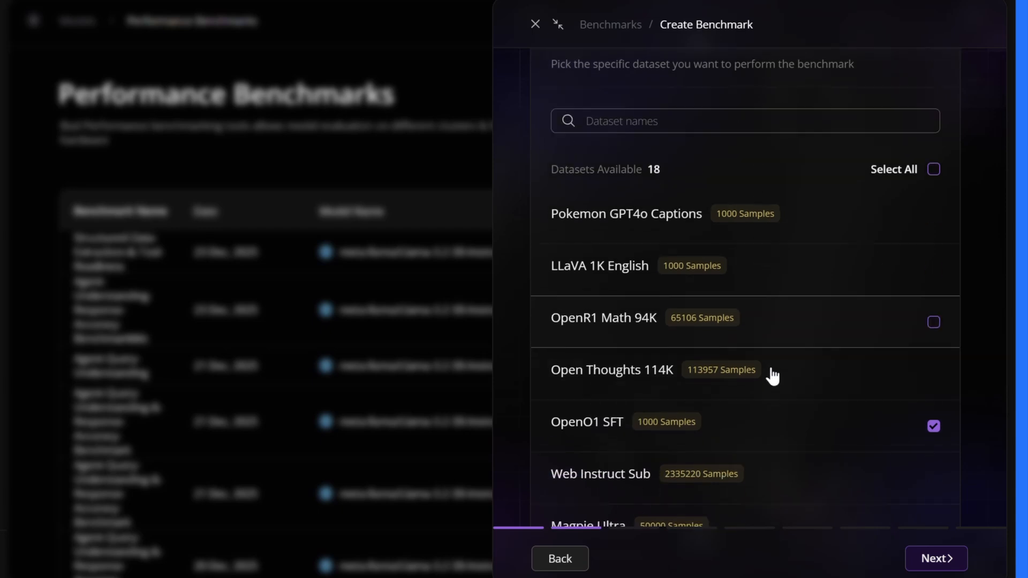
click(838, 334)
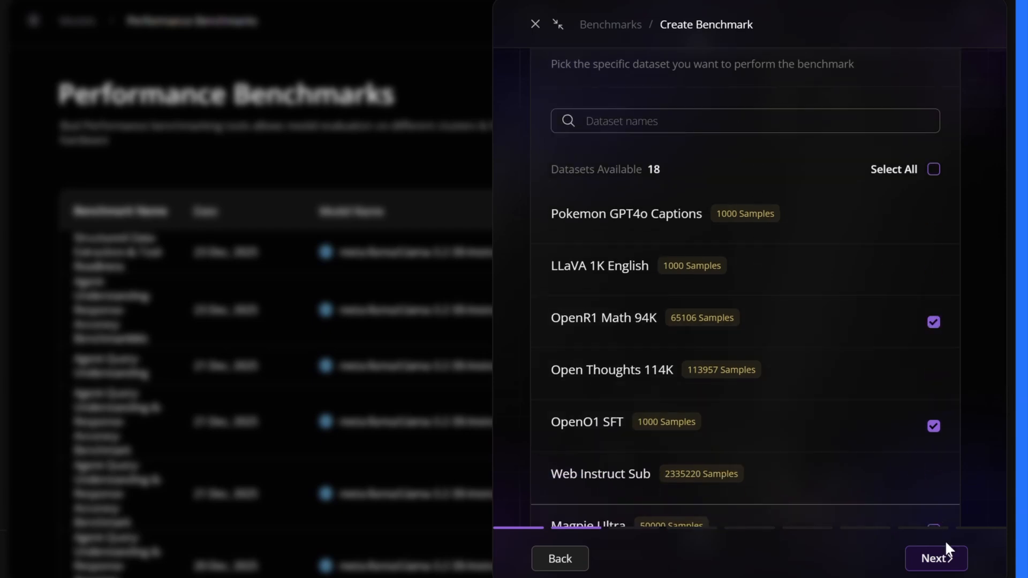
click(951, 560)
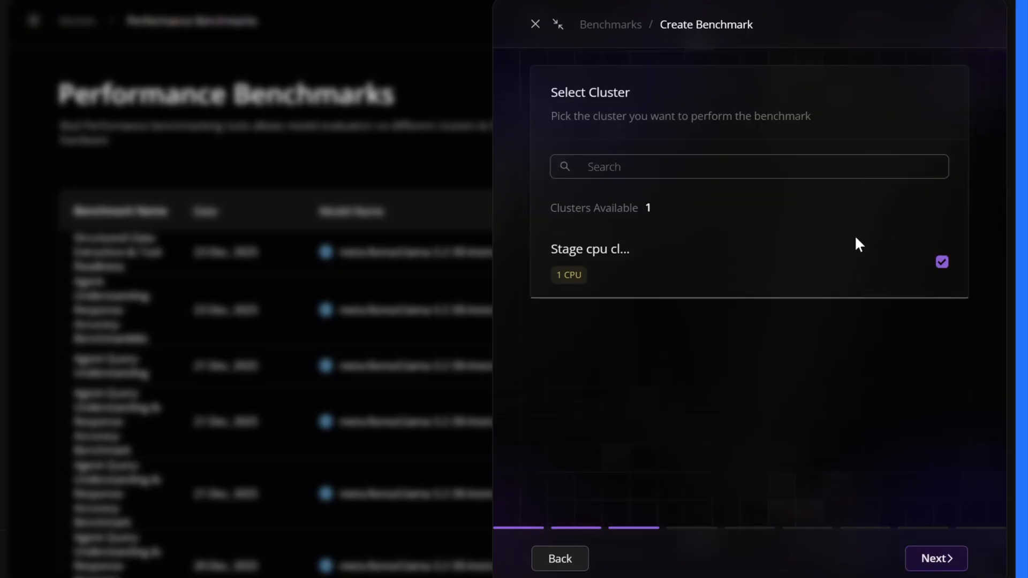
- Use the Stage cpu cluster in Shared Hardware mode and proceed to the node selection
click(945, 551)
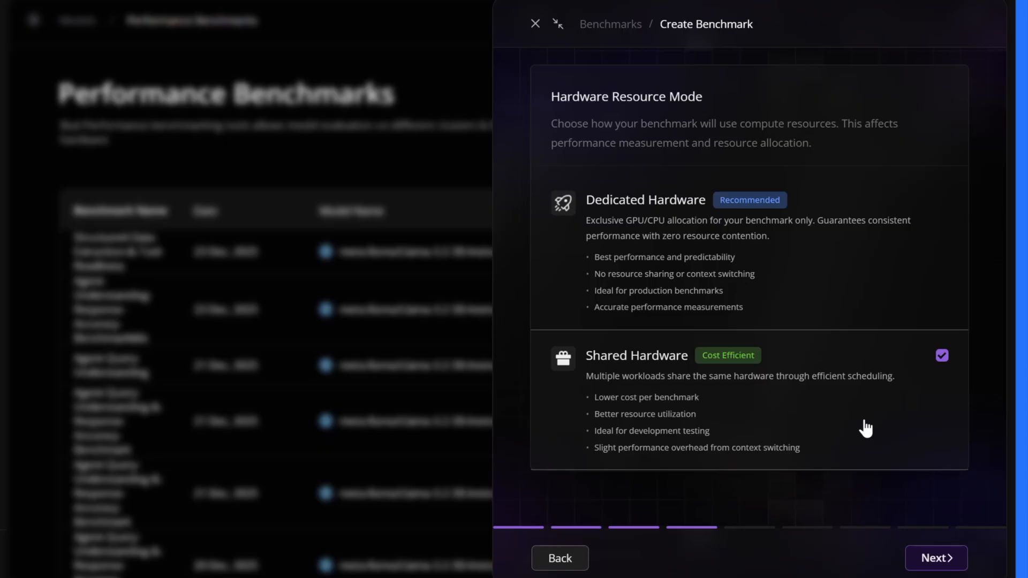
click(956, 567)
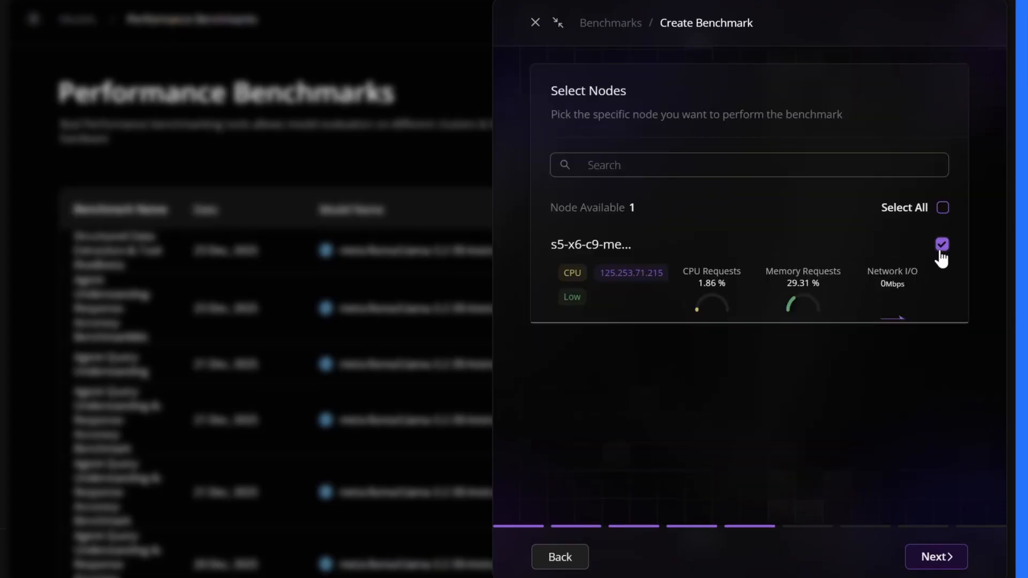
- Confirm the s5-x6-c9 node for the benchmark and choose the Qwen/Qwen3-0.6B model
click(945, 560)
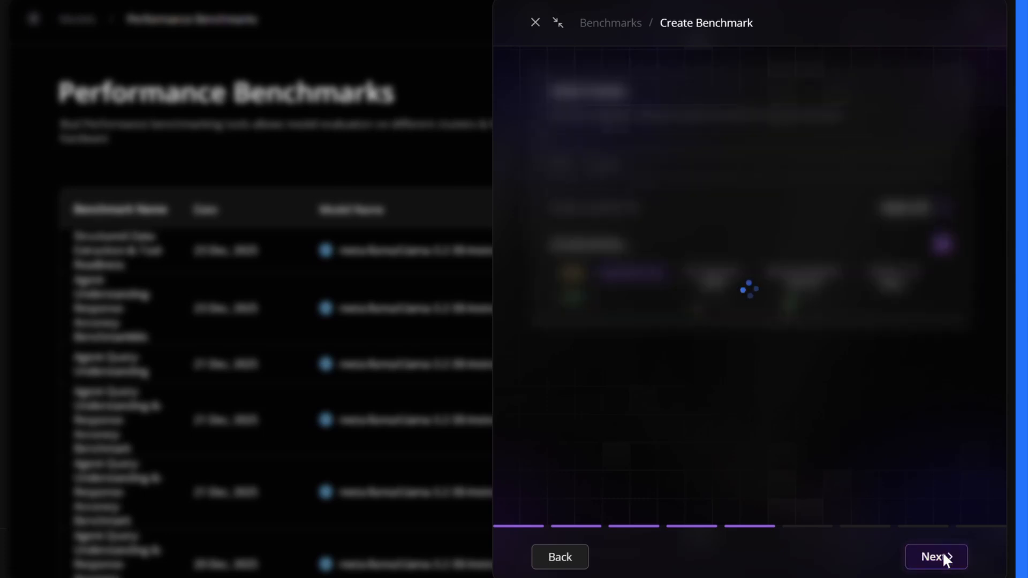
click(936, 336)
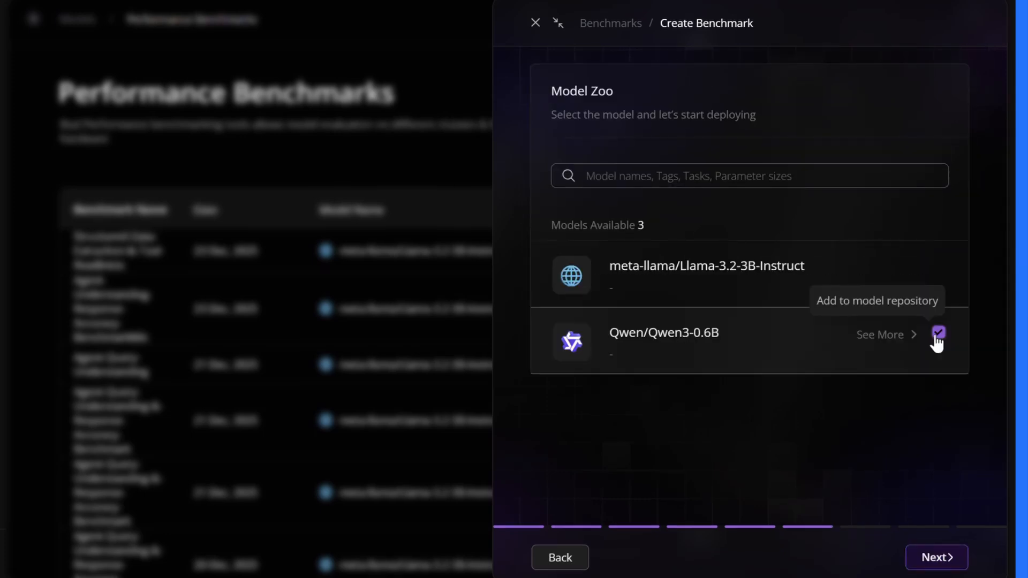
click(952, 557)
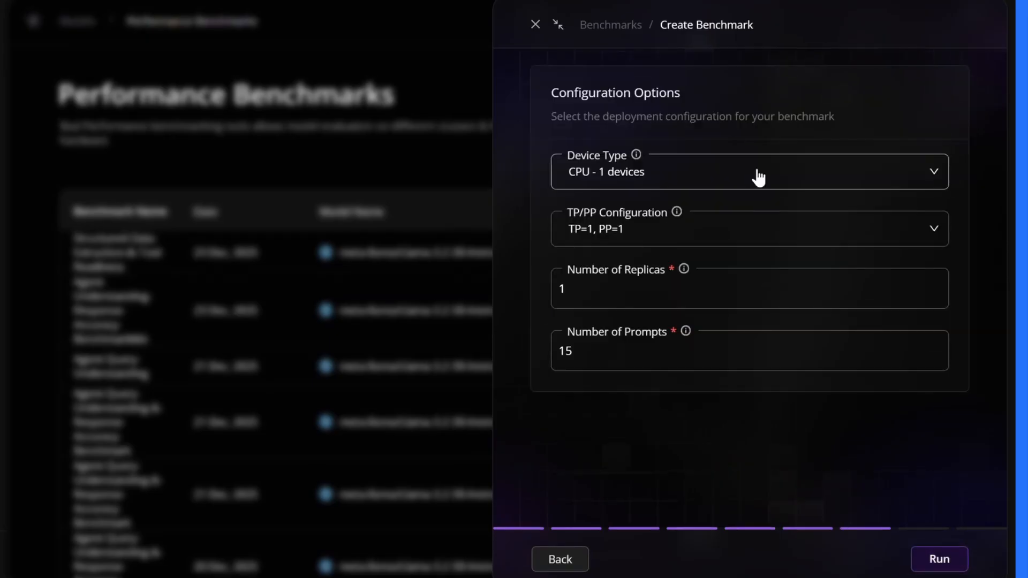
- Run the benchmark with CPU - 1 devices, TP=1, PP=1, 1 replica and 15 prompts, and open its report
click(759, 178)
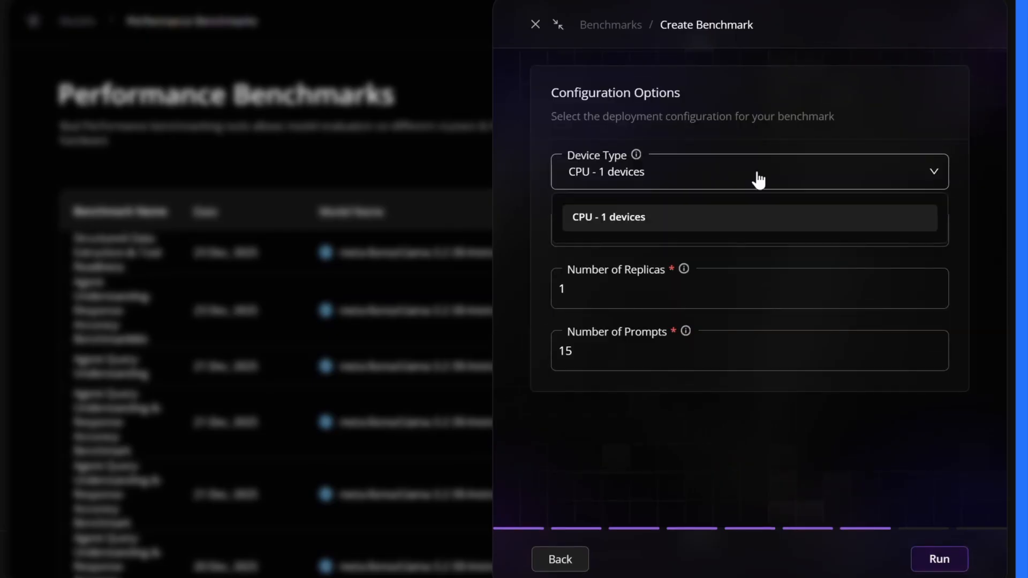
click(854, 169)
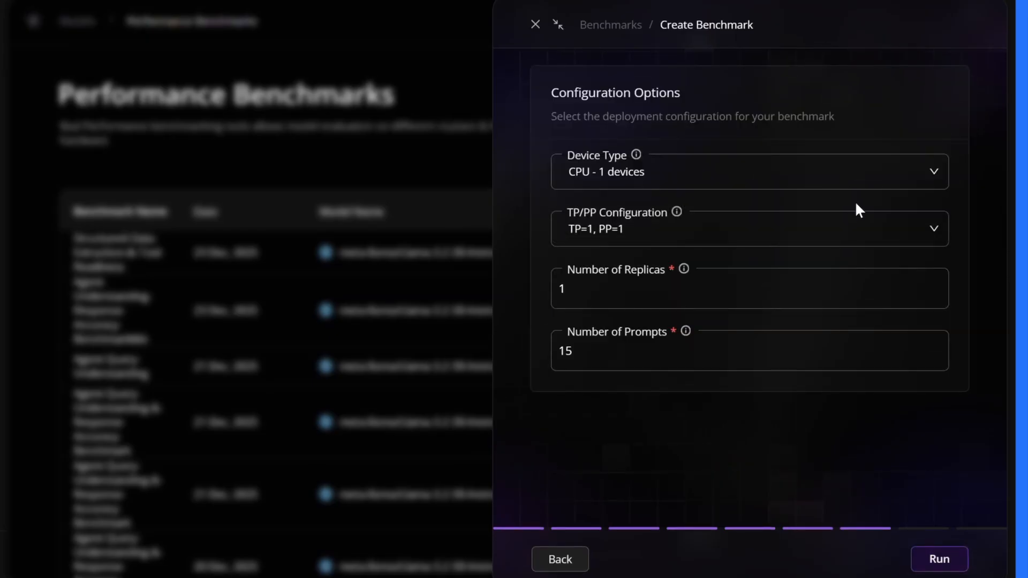
click(845, 242)
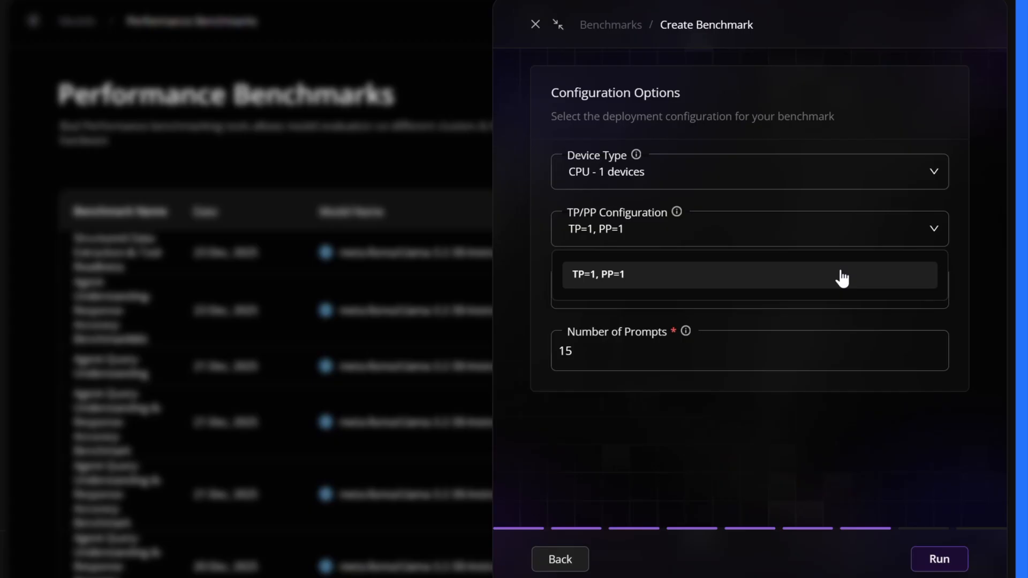
click(865, 241)
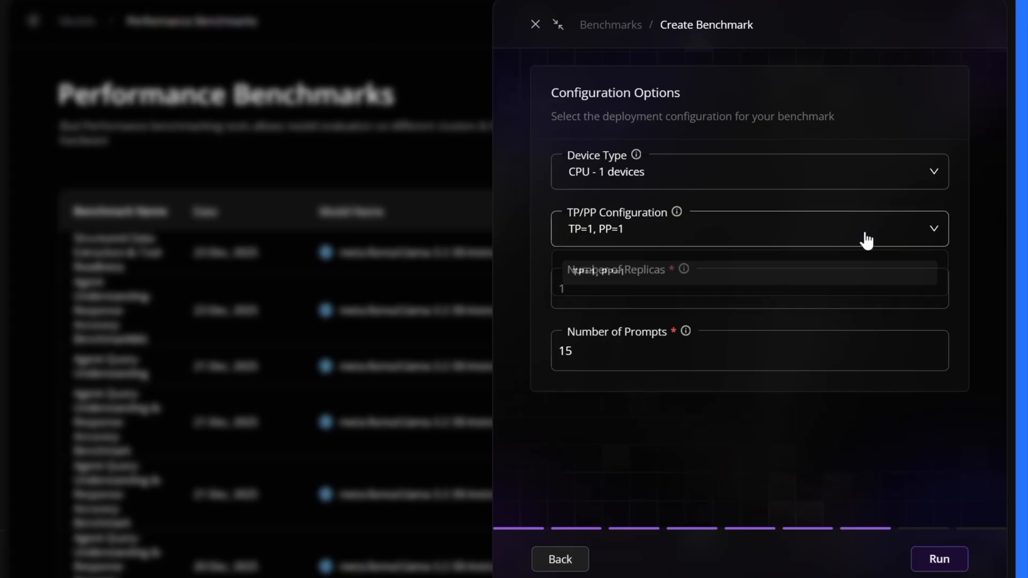
click(866, 284)
click(857, 359)
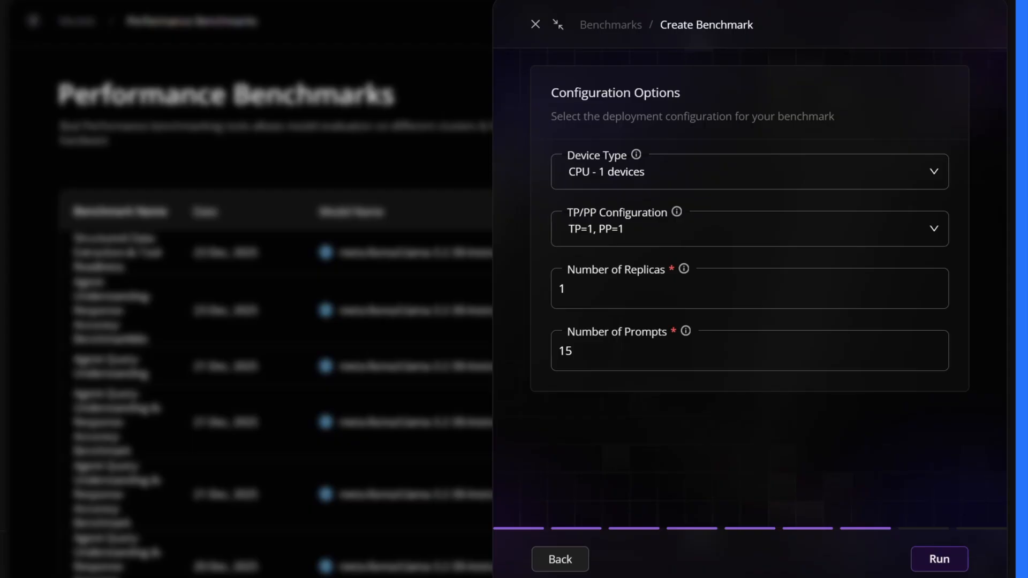
click(953, 554)
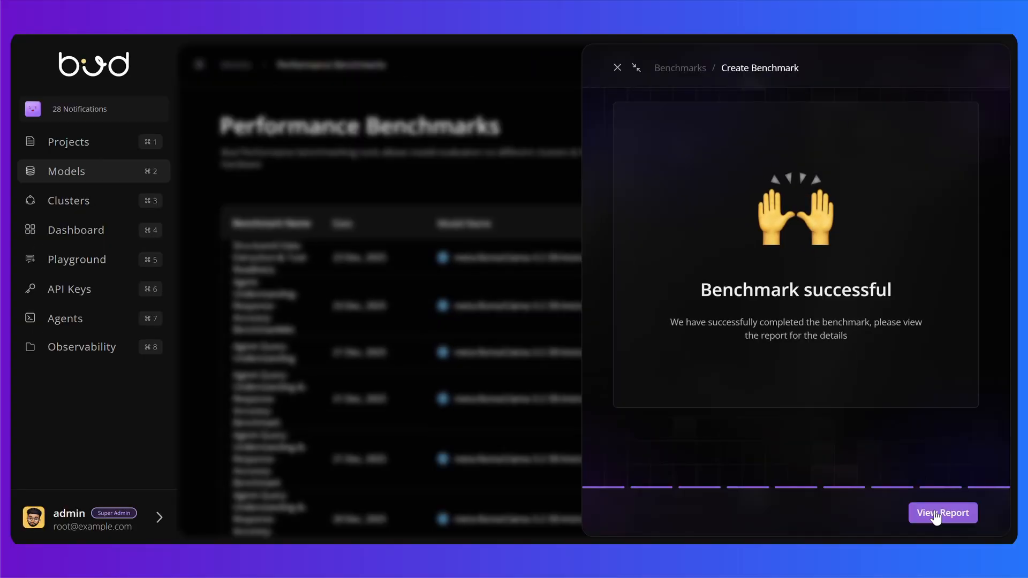
click(926, 557)
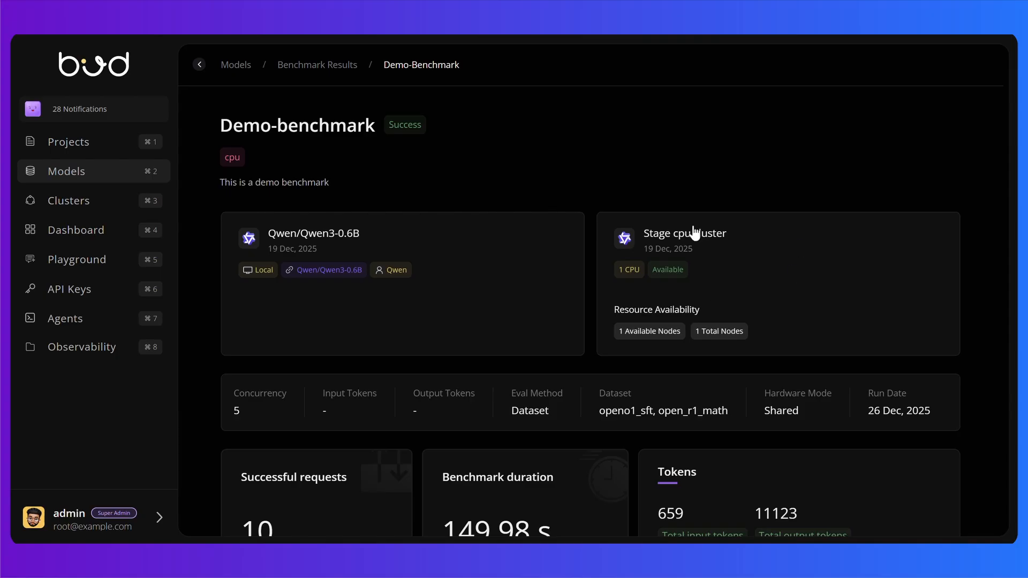
- Examine the report's run settings, token totals, time to first token, throughput, end-to-end latency and inter-token latency
scroll(723, 300, down, 1)
scroll(724, 303, down, 2)
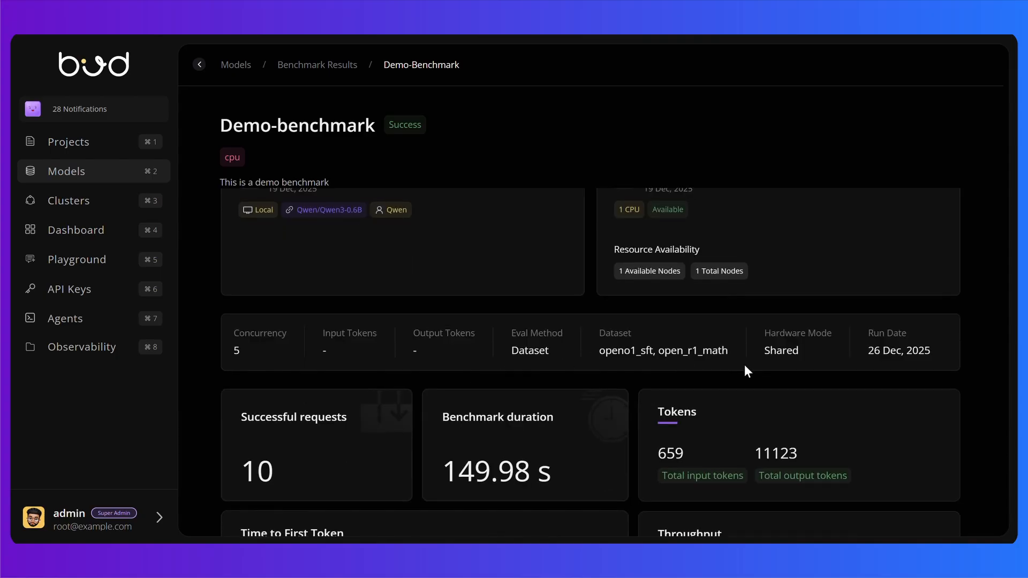
scroll(745, 367, down, 3)
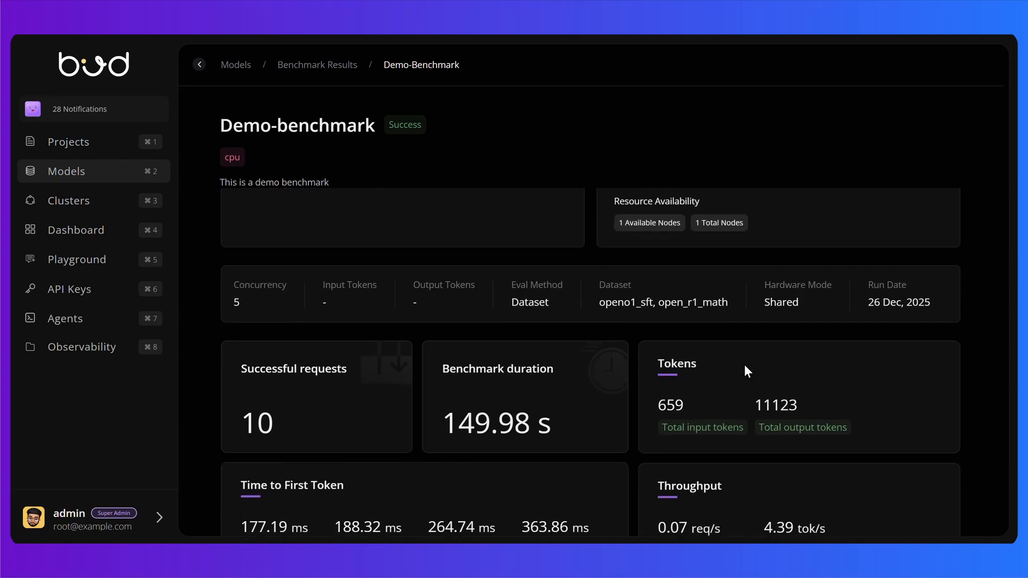
scroll(744, 364, down, 1)
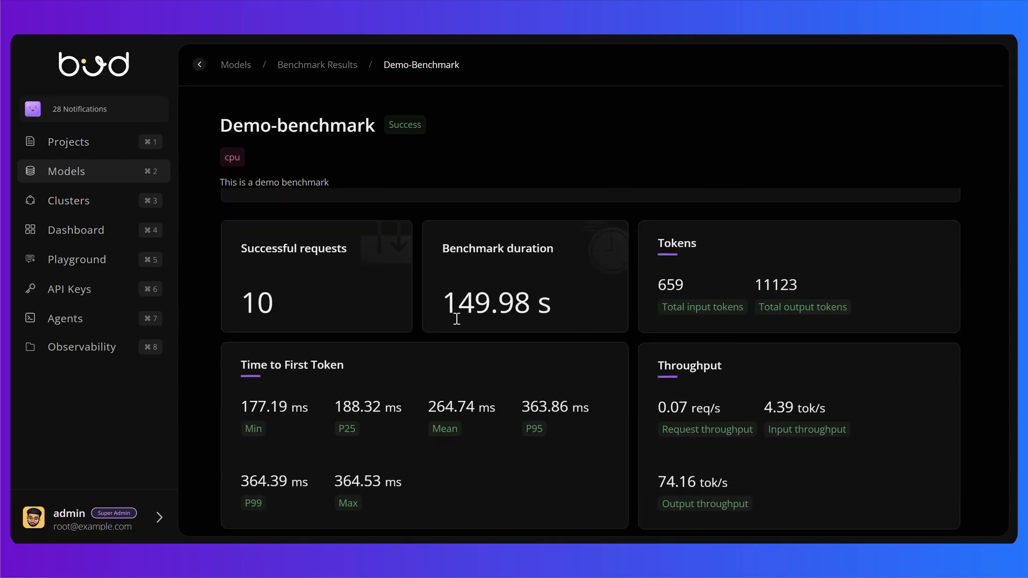
scroll(748, 292, down, 2)
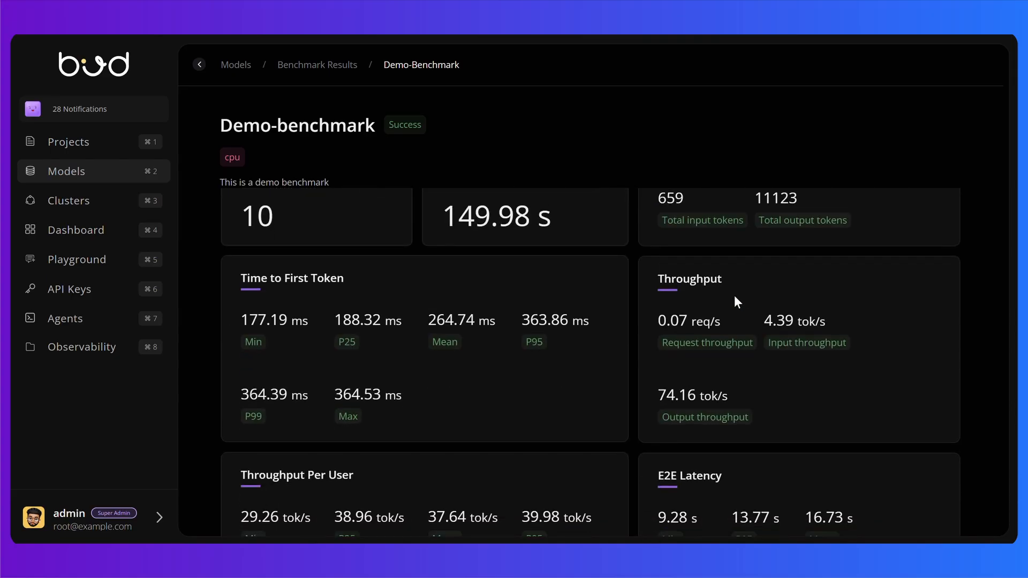
scroll(664, 413, down, 3)
scroll(664, 407, up, 2)
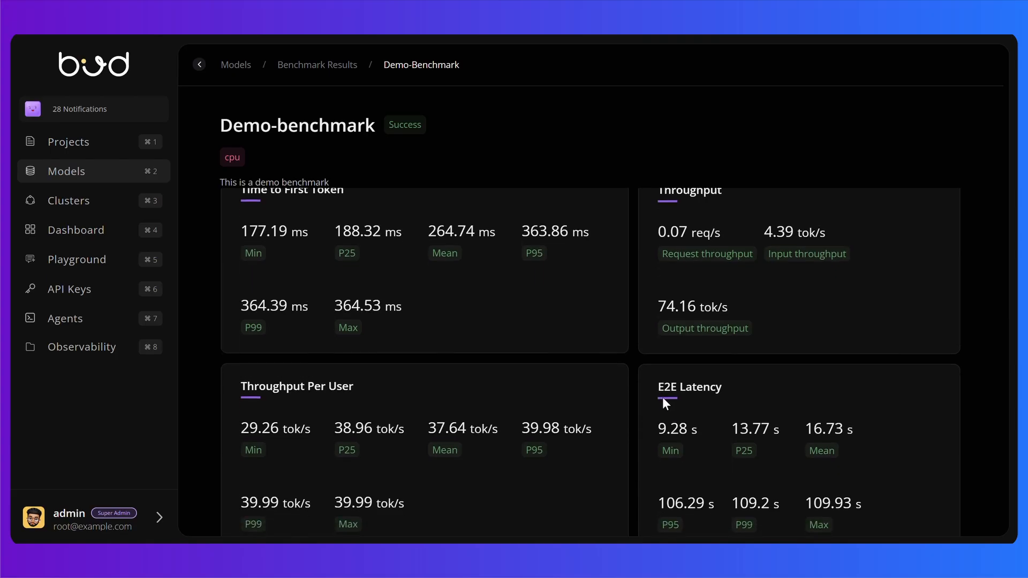
scroll(664, 385, down, 4)
scroll(664, 376, down, 1)
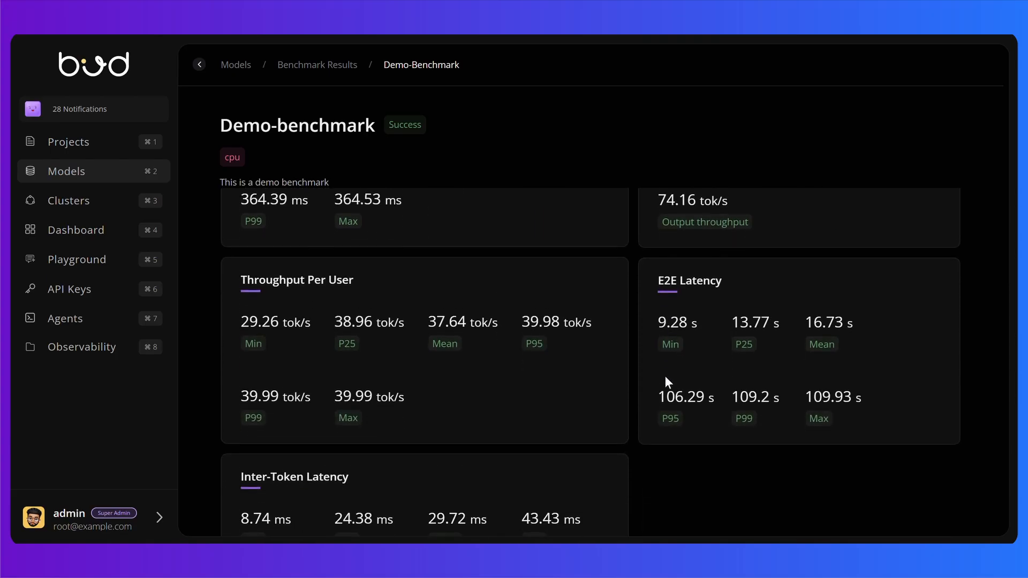
scroll(613, 416, down, 3)
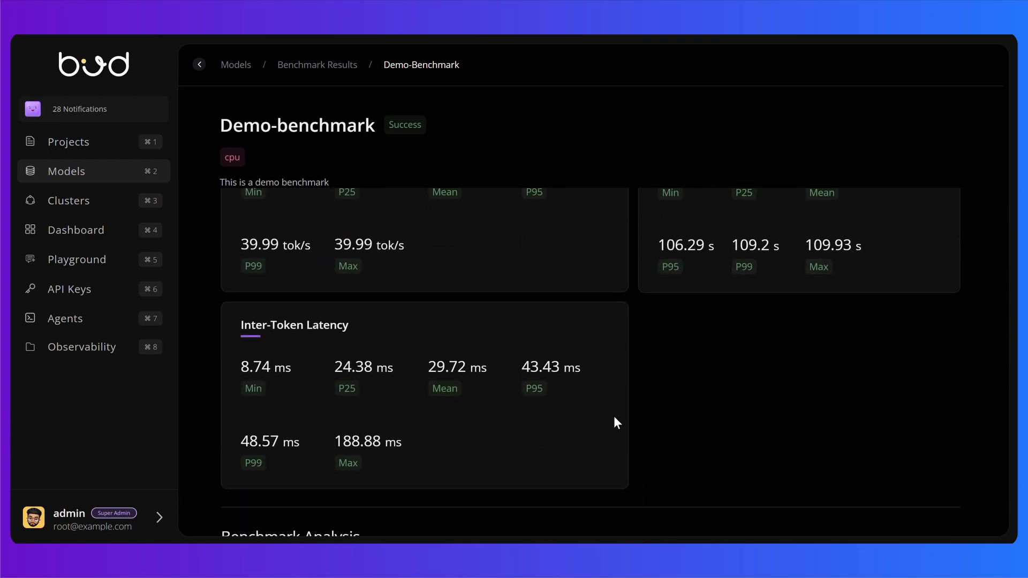
scroll(543, 424, down, 3)
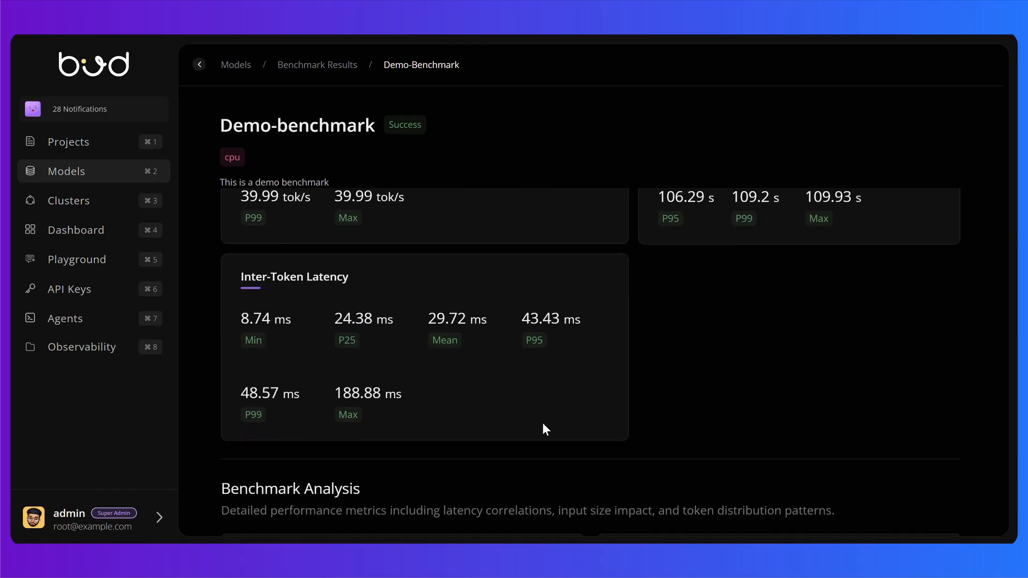
- Review the Benchmark Analysis charts from TTFT vs TPOT through the input and output token distributions
scroll(542, 424, down, 5)
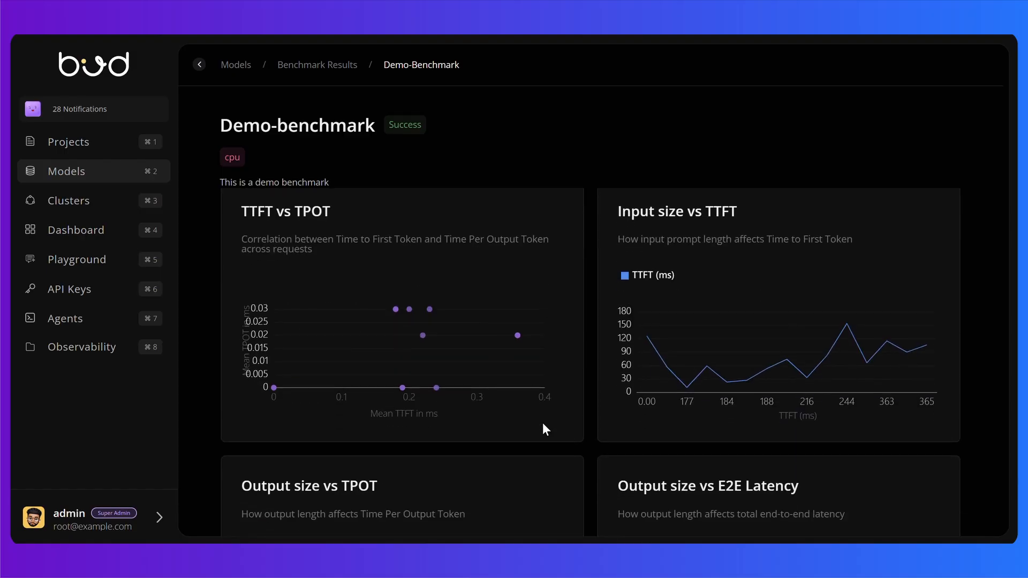
scroll(543, 424, down, 1)
scroll(543, 423, down, 4)
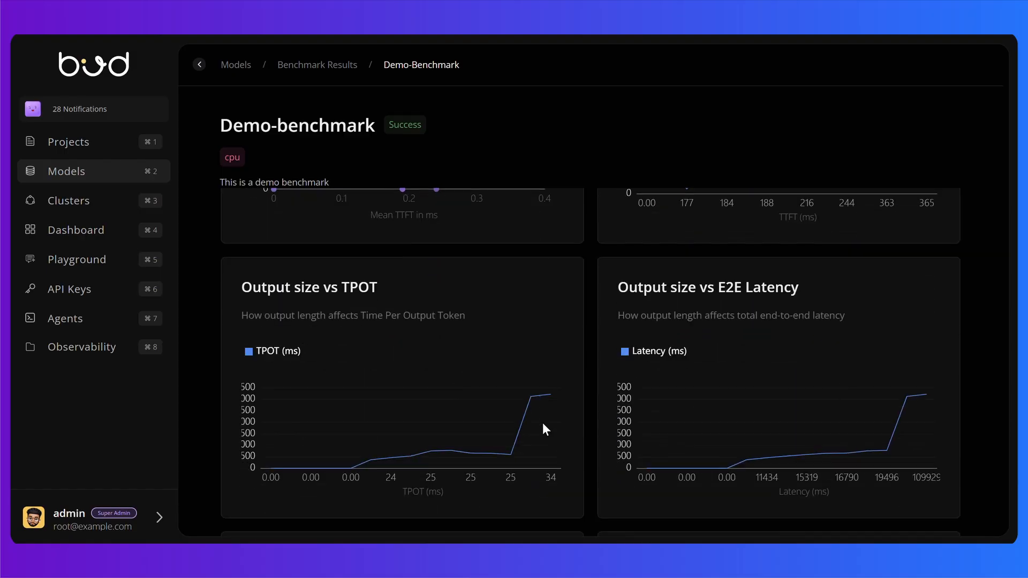
scroll(543, 423, down, 5)
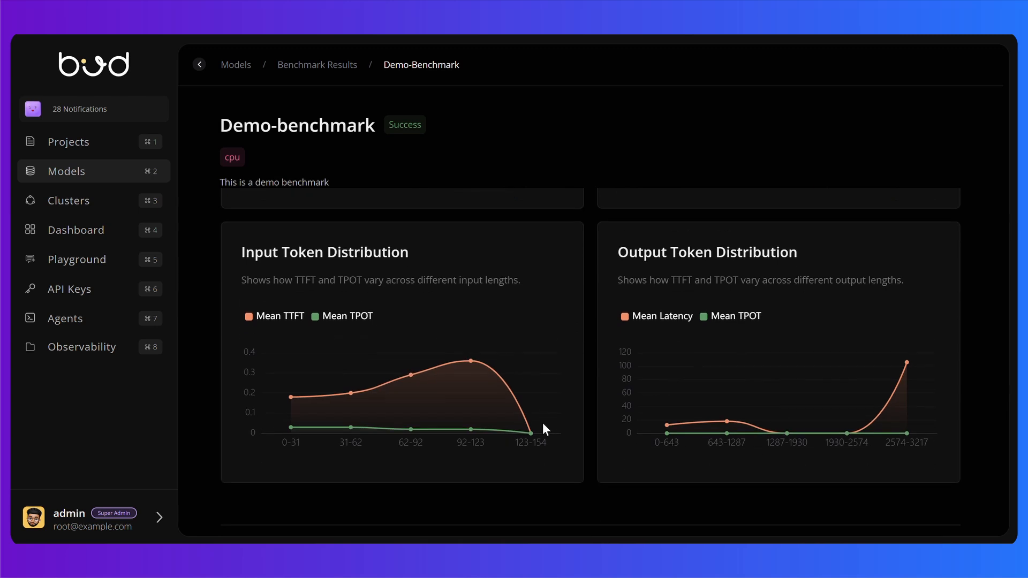
- Review the report's per-request Performance table, from input and output tokens to latency and errors, and return to the run summary
scroll(543, 425, down, 5)
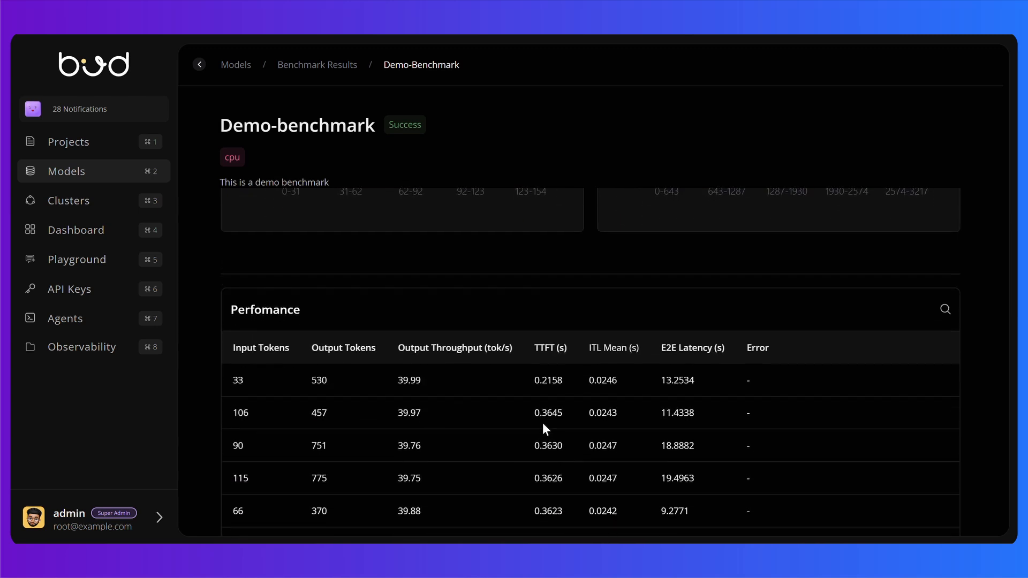
scroll(543, 423, down, 1)
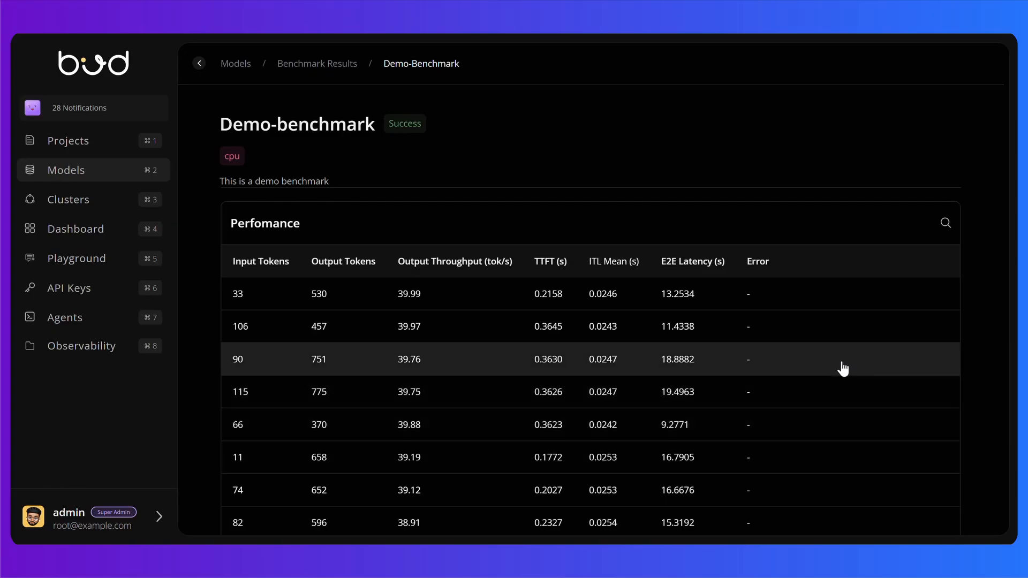
scroll(842, 368, up, 15)
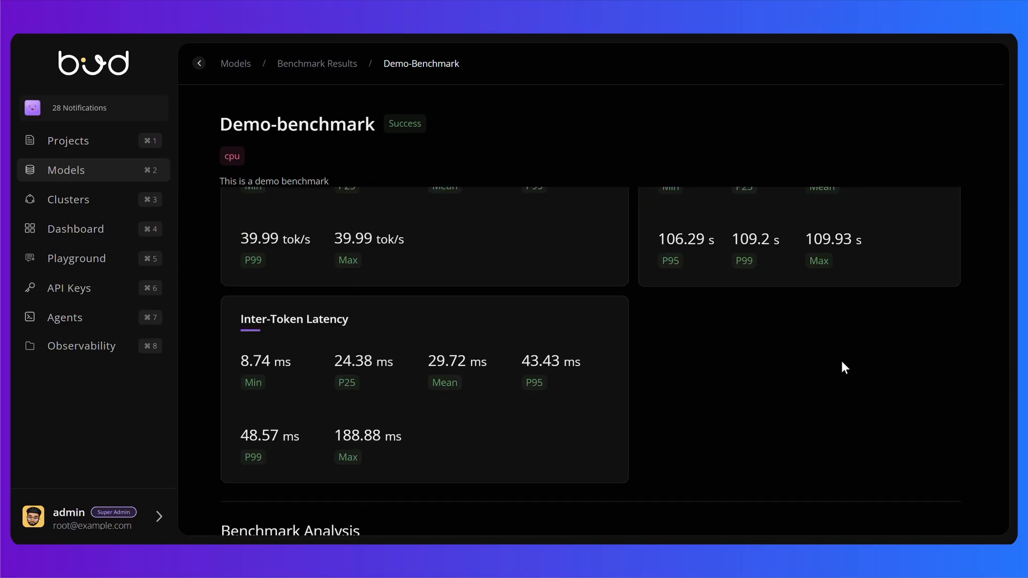
scroll(842, 363, up, 8)
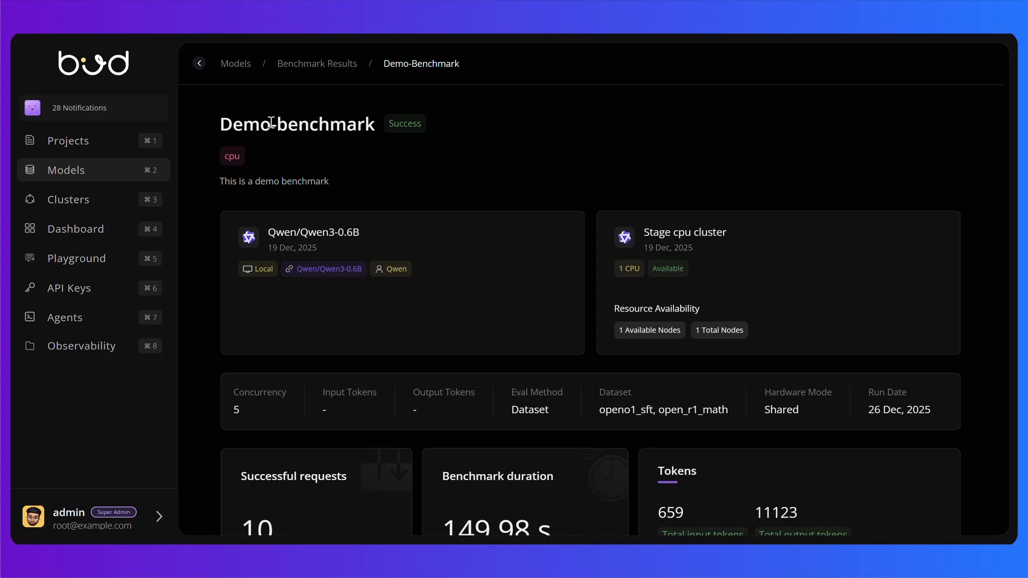
- Go back to the Performance Benchmarks list and look through the benchmark runs and their statuses
click(201, 64)
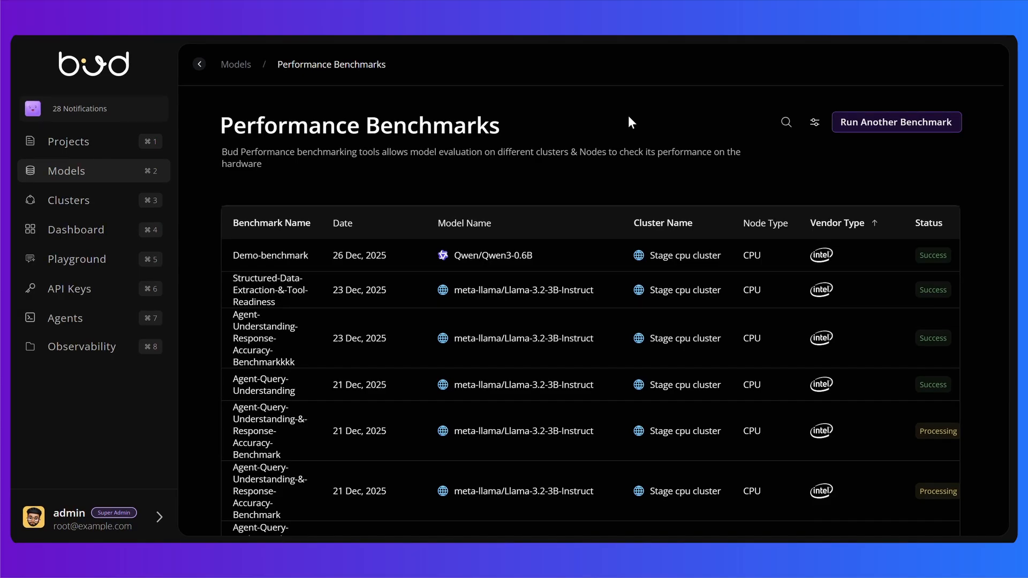
scroll(638, 185, down, 5)
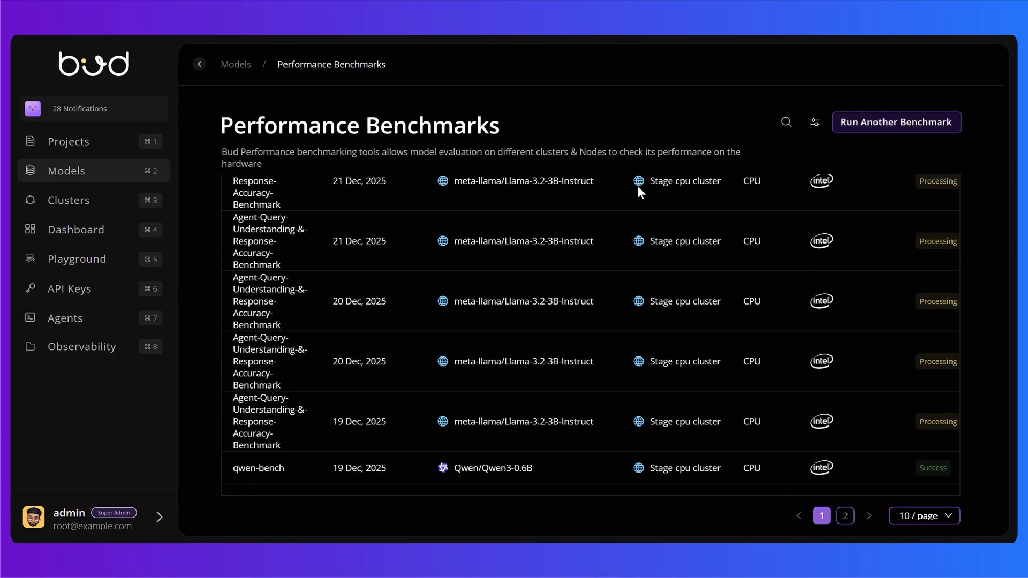